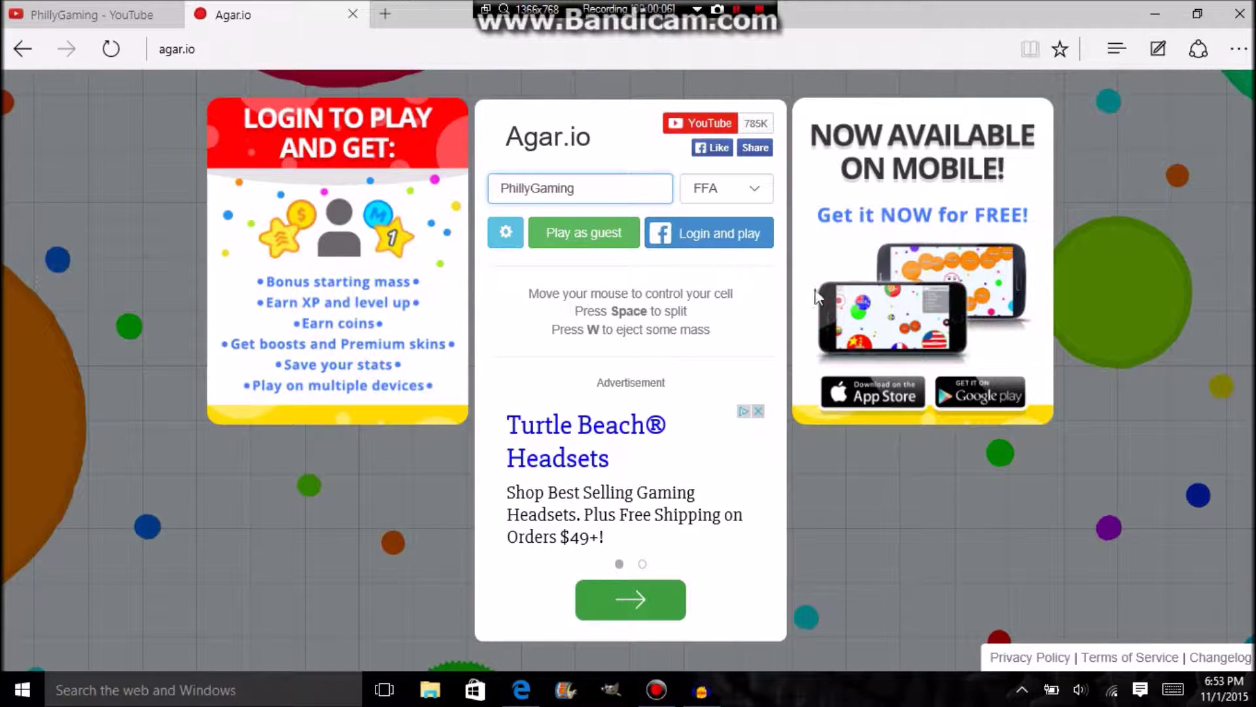
# Start a guest round, clear the console and address dropdown, and play until eaten at score 26.
pyautogui.click(572, 235)
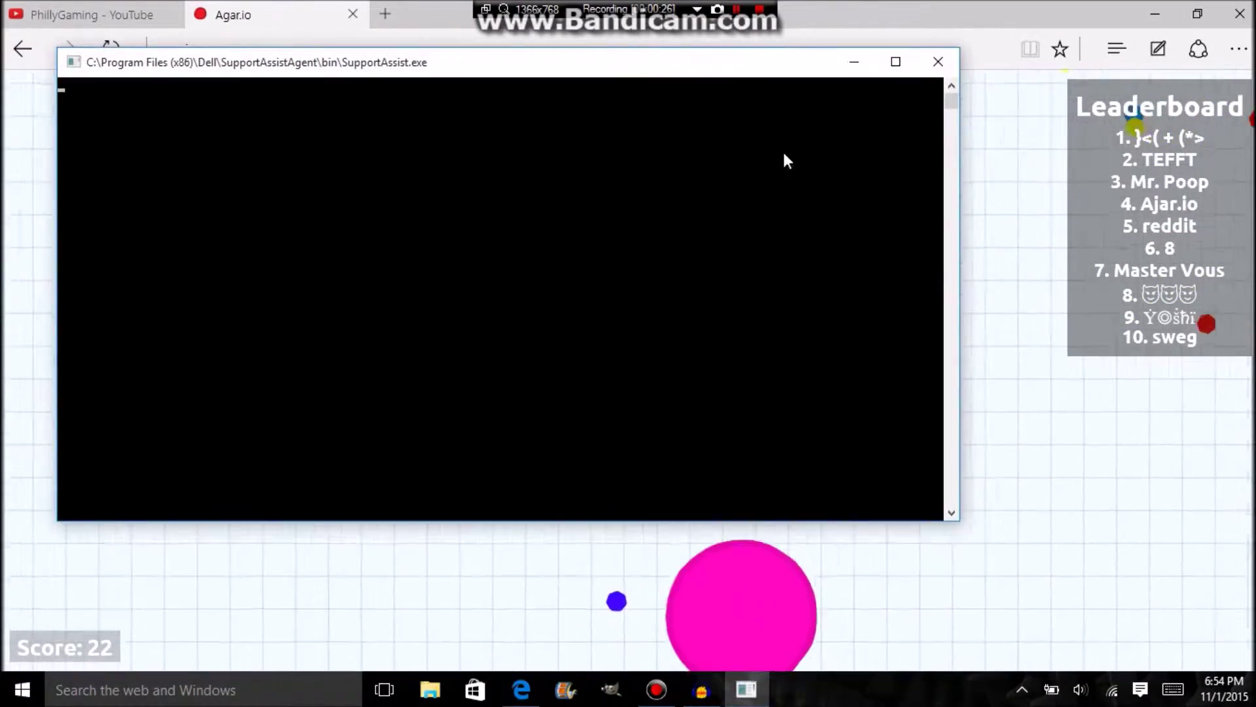
pyautogui.click(936, 63)
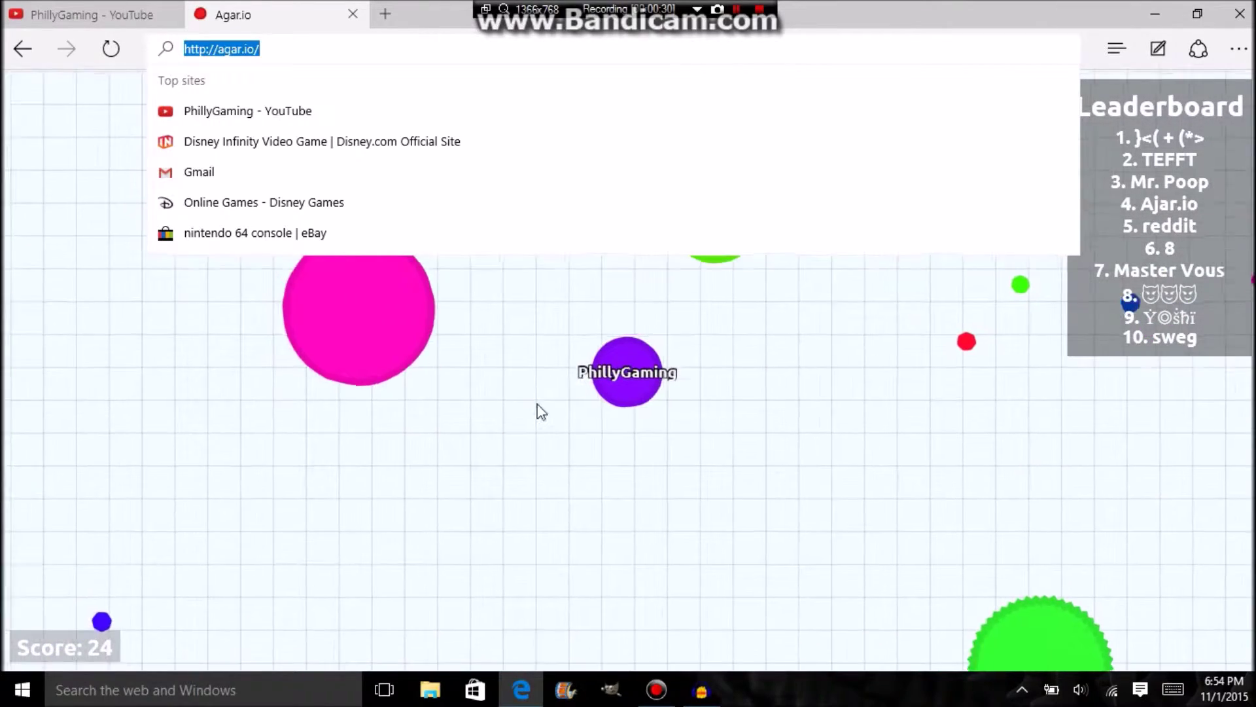
pyautogui.click(751, 428)
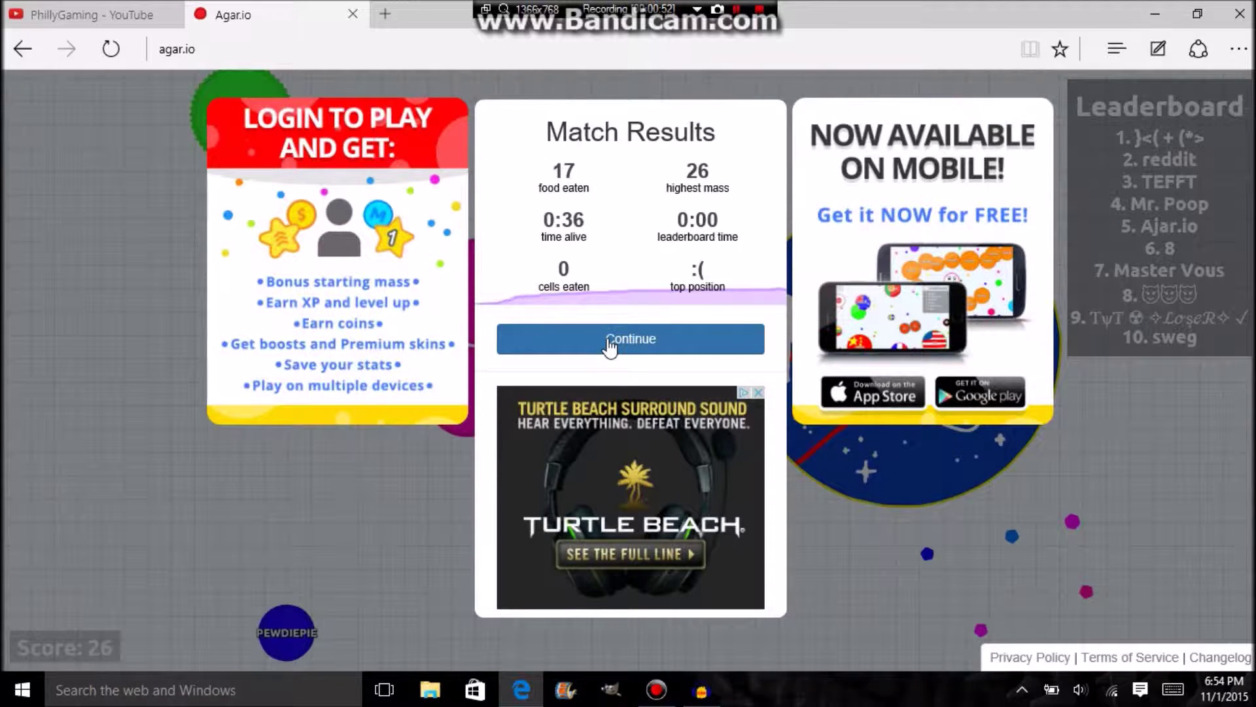
# Play a new guest round to score 15, then reload the page to the start menu.
pyautogui.click(608, 339)
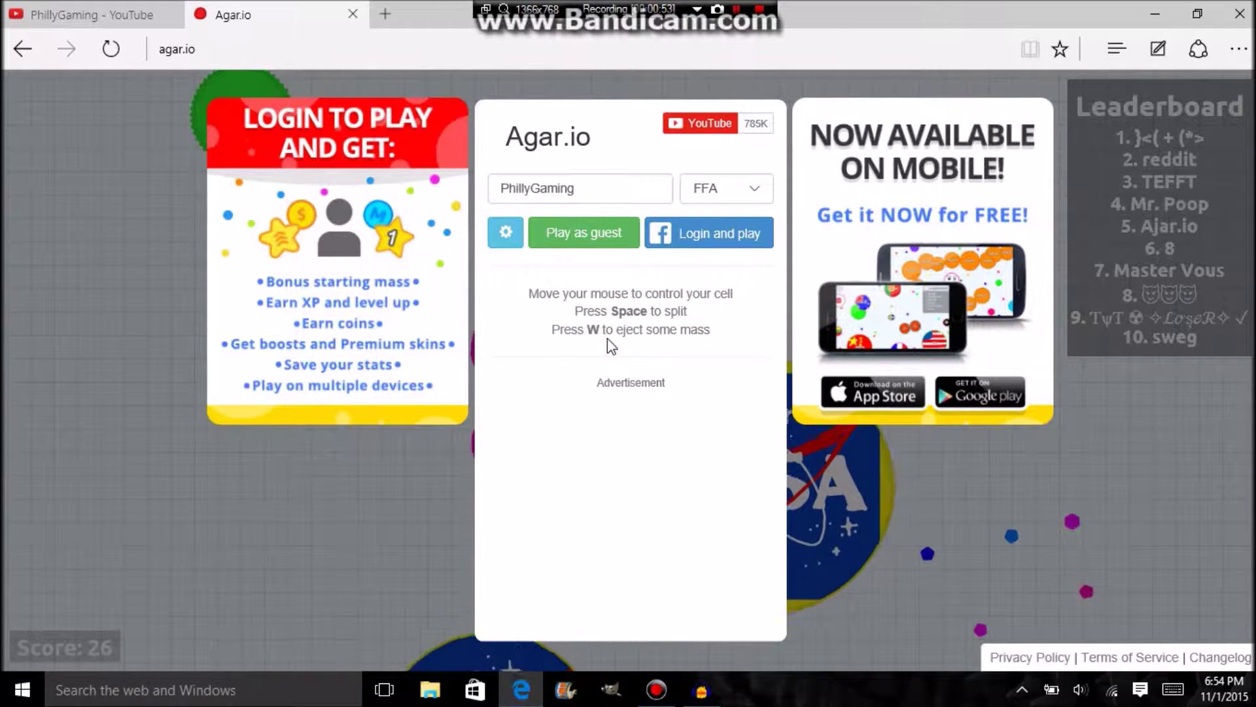
pyautogui.click(579, 236)
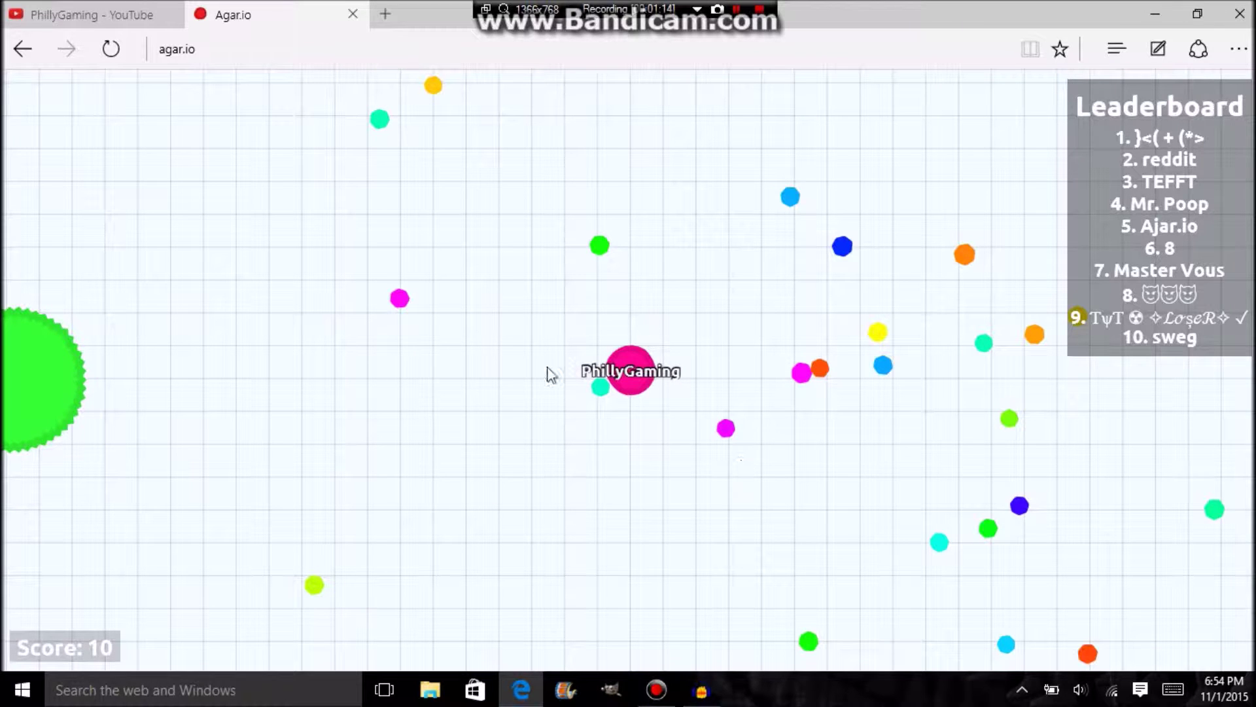
pyautogui.click(112, 49)
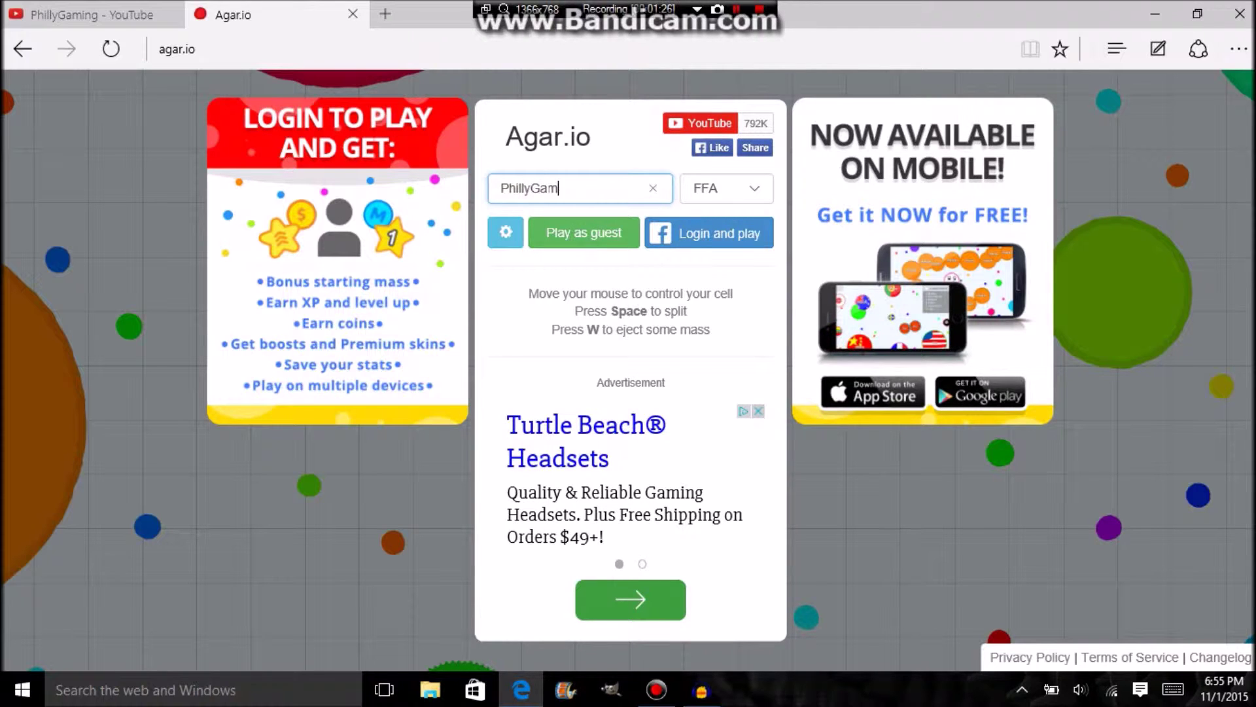
# Play a guest round with the YouTube tab closed, die at score 29, and dismiss the results.
pyautogui.click(562, 239)
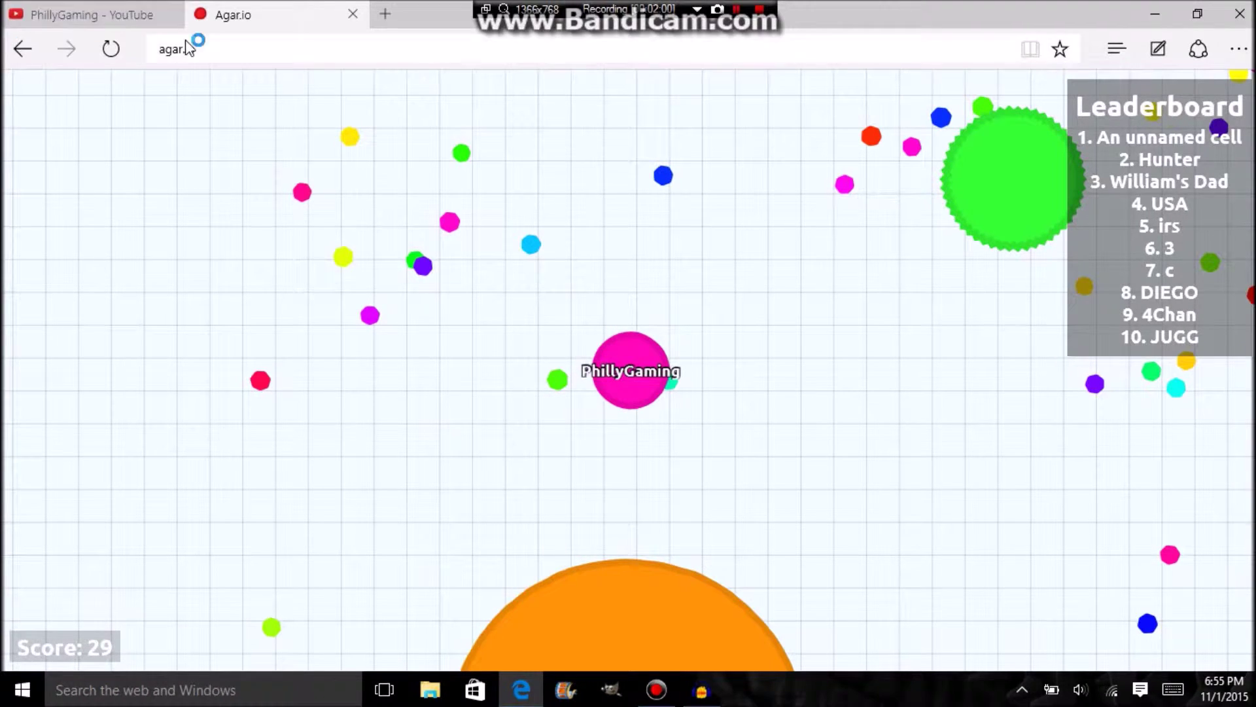
pyautogui.click(168, 15)
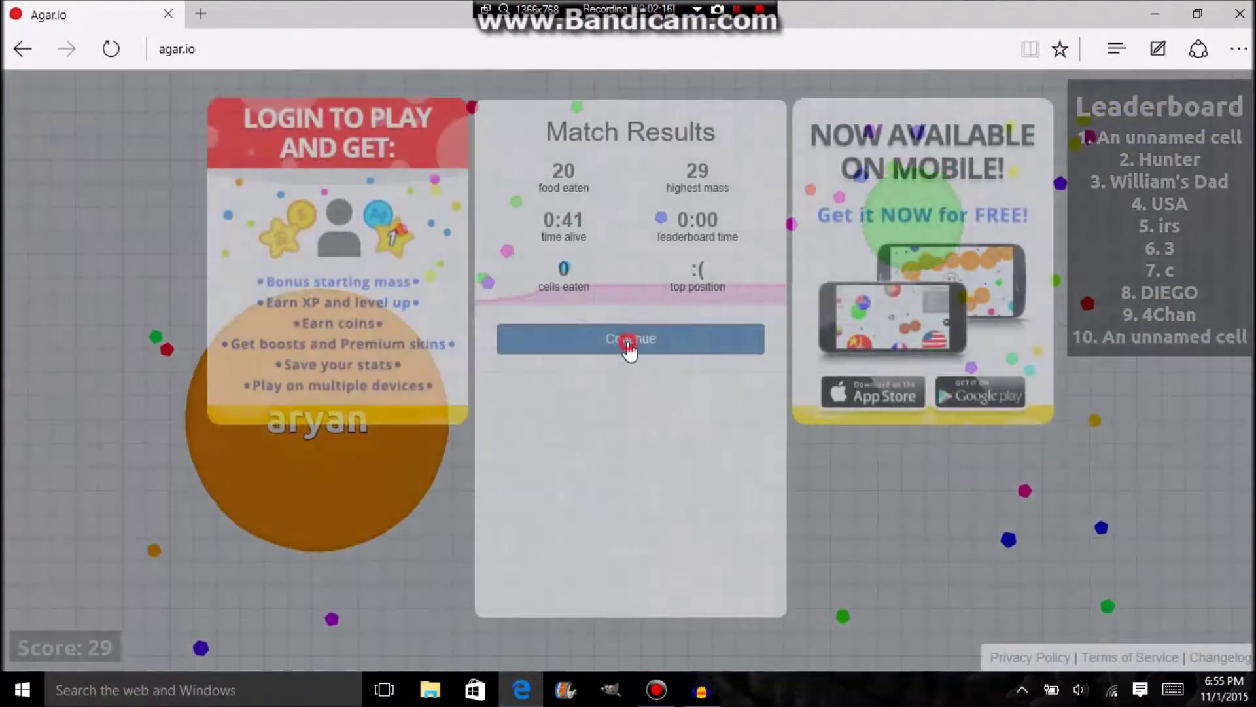
pyautogui.click(627, 342)
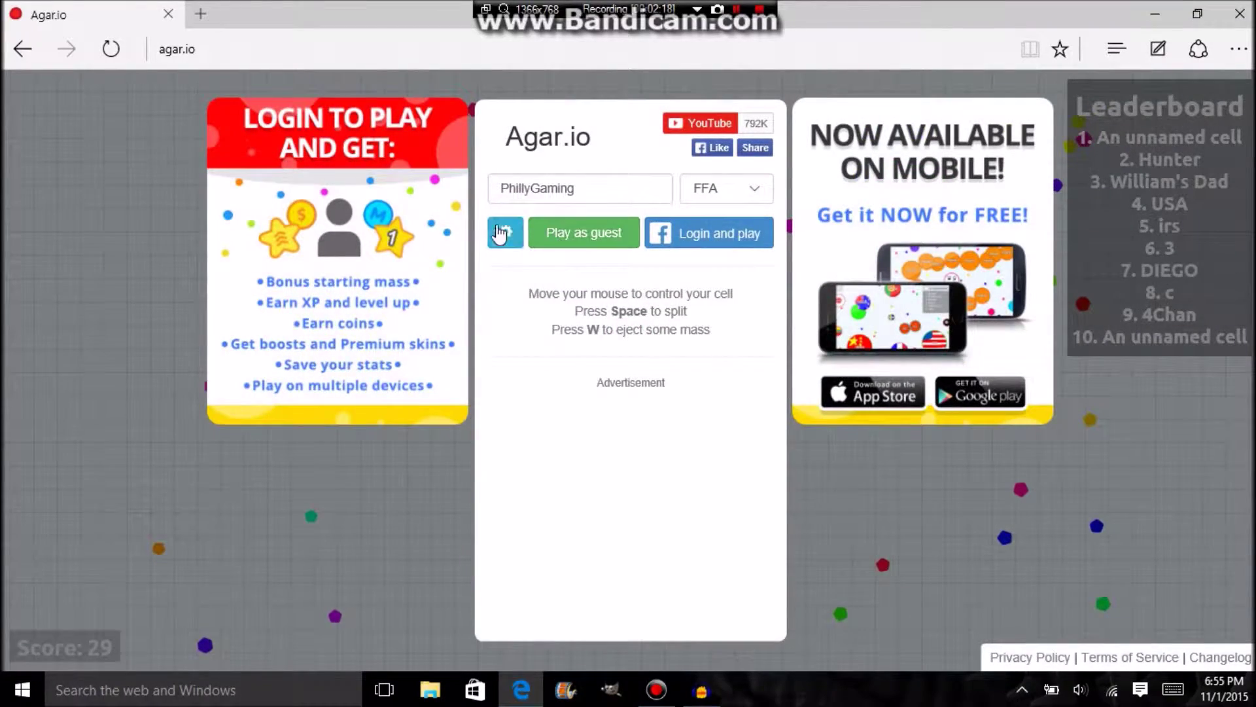
# Play a guest round until a big blue cell eats PhillyGaming at score 30, then dismiss results.
pyautogui.click(579, 239)
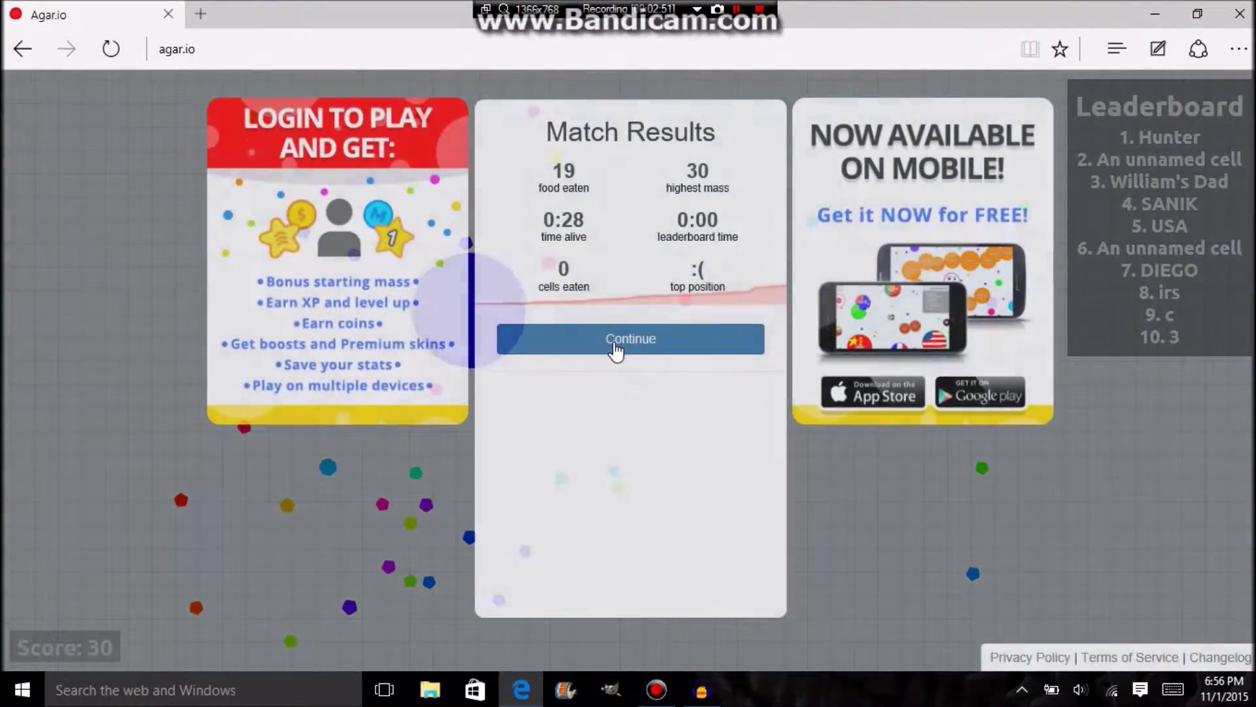
pyautogui.click(615, 347)
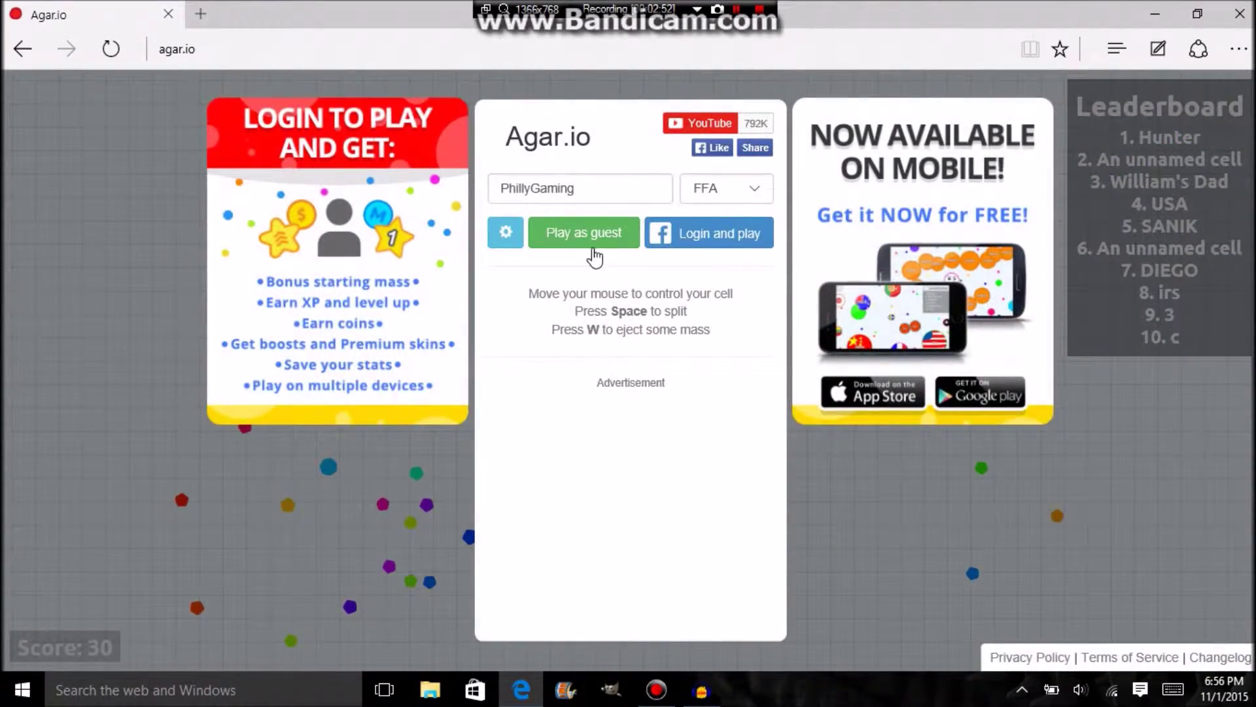
# Play rounds ending at score 27 after 0:51 and score 10 after 0:03, then dismiss results.
pyautogui.click(572, 238)
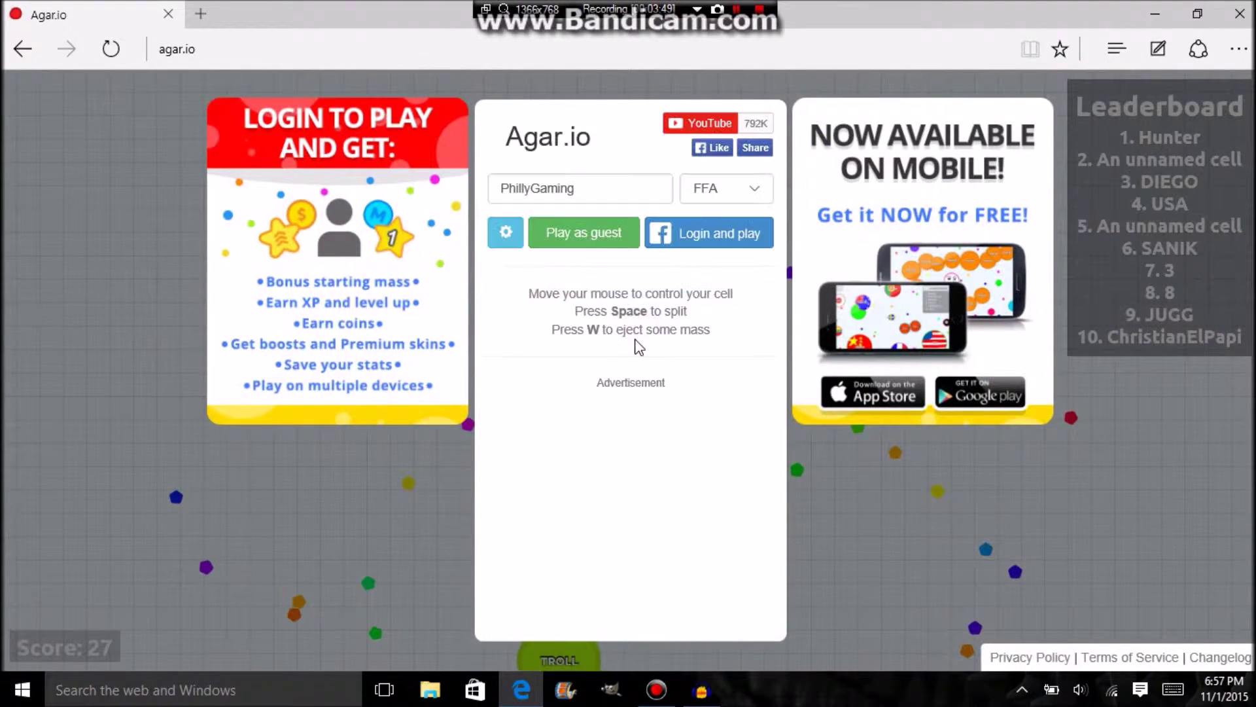
pyautogui.click(553, 239)
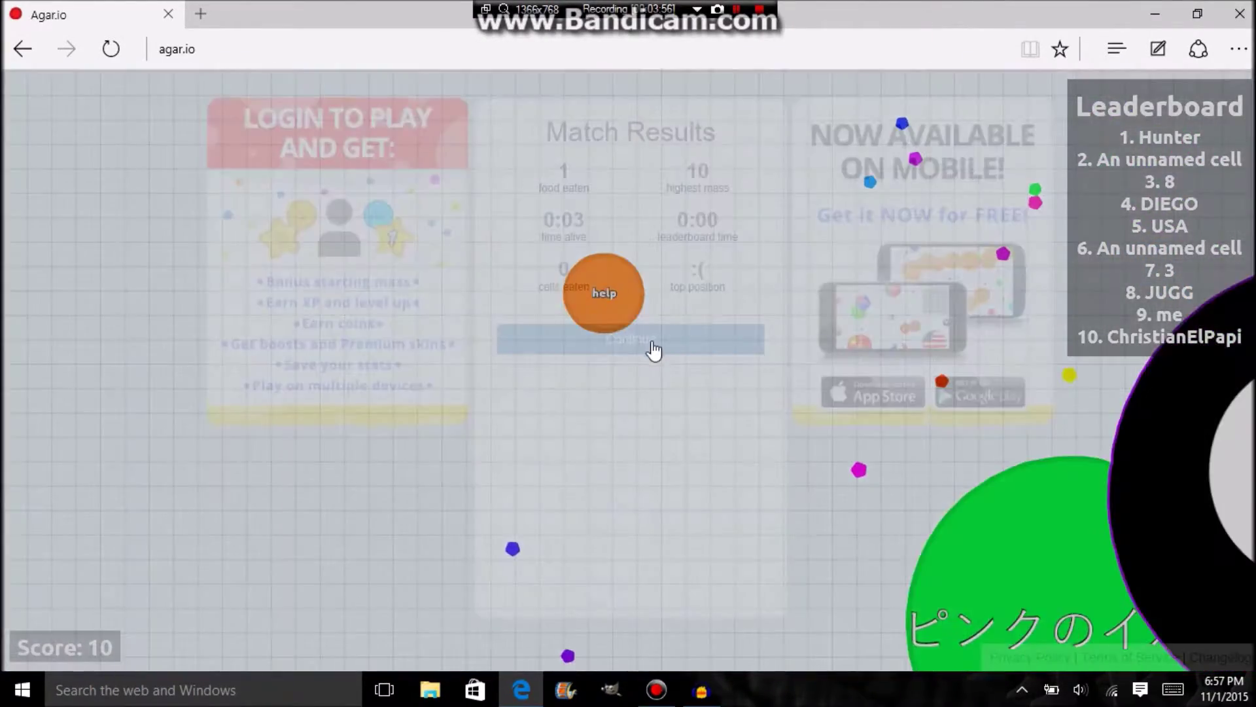
pyautogui.click(651, 339)
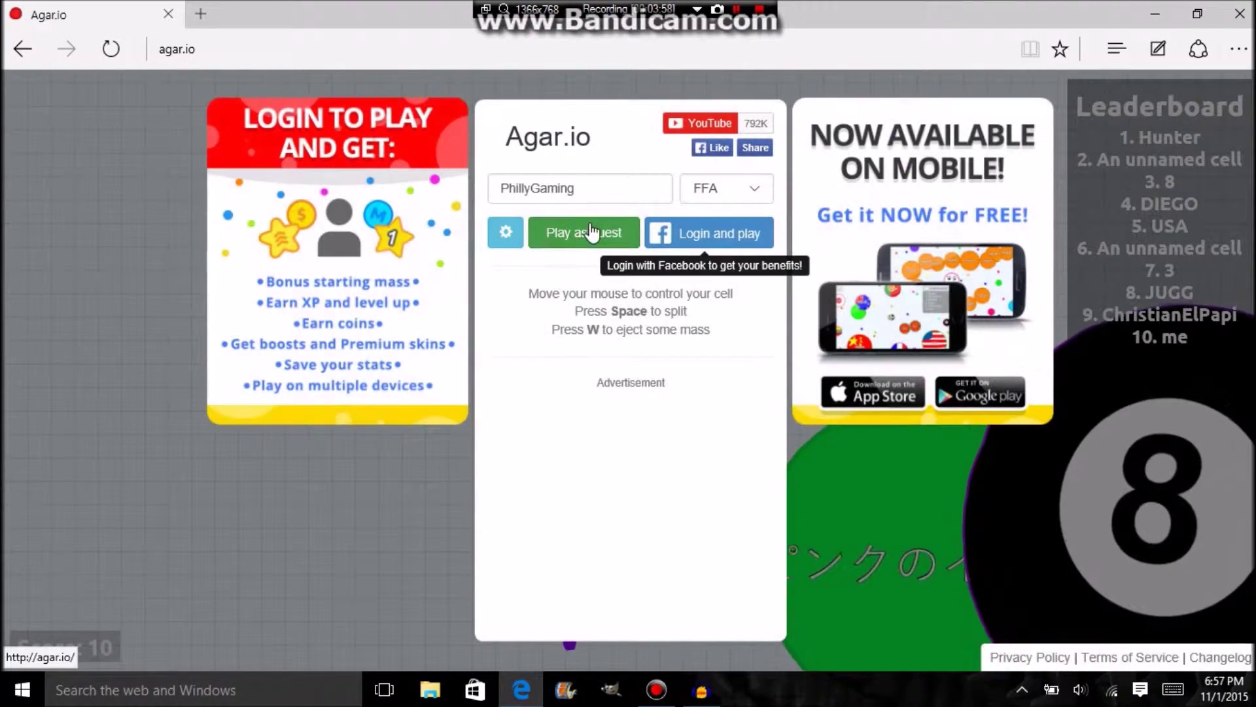
# Start a fresh guest round with PhillyGaming alive at score 10 among pellets.
pyautogui.click(574, 239)
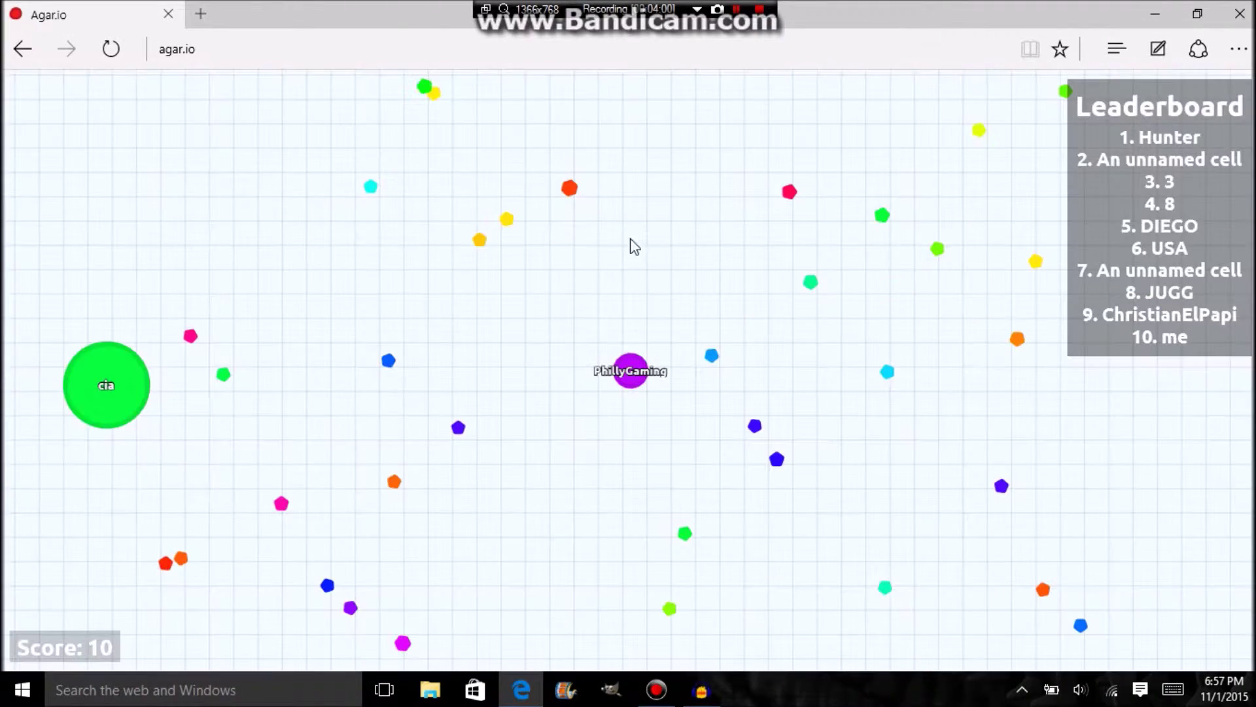